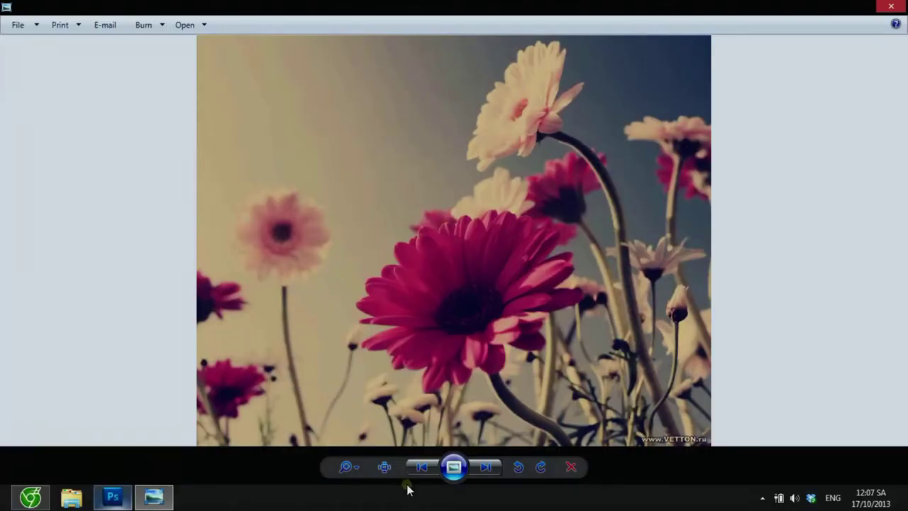
Step back to the original pink and white gerbera photo against the blue sky
{"action": "left_click", "coordinate": [422, 467]}
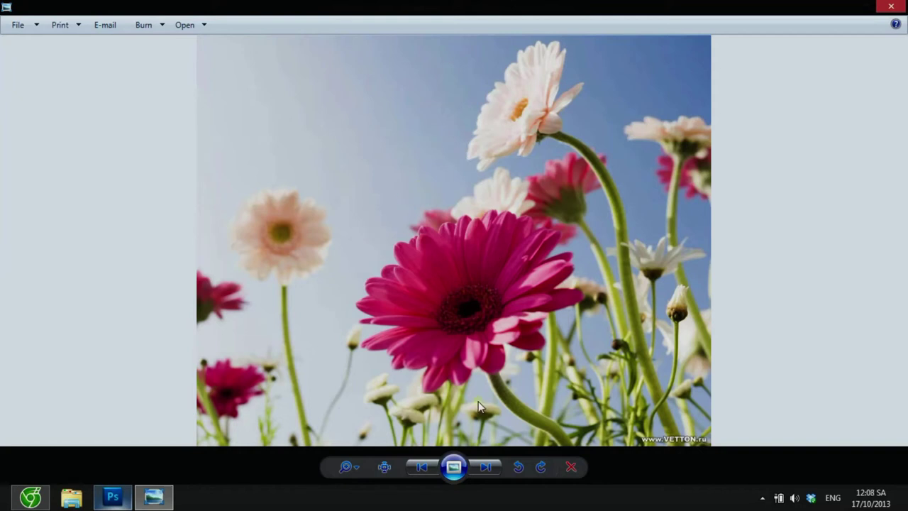
Step forward to view the vintage-toned version of the gerbera photo
{"action": "left_click", "coordinate": [487, 467]}
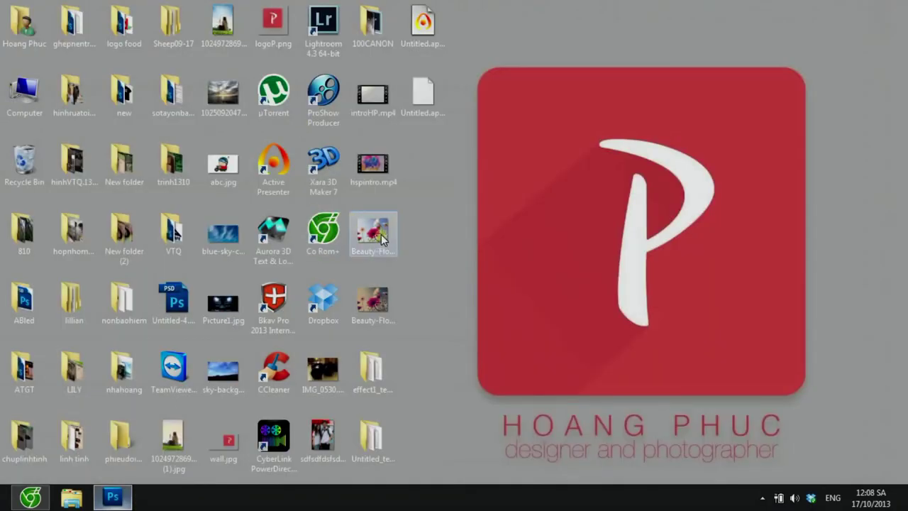
Open Beauty-Flower-Wallpapers.jpg in Adobe Photoshop CS5 from the file's Open with menu
{"action": "right_click", "coordinate": [381, 234]}
{"action": "mouse_move", "coordinate": [496, 256]}
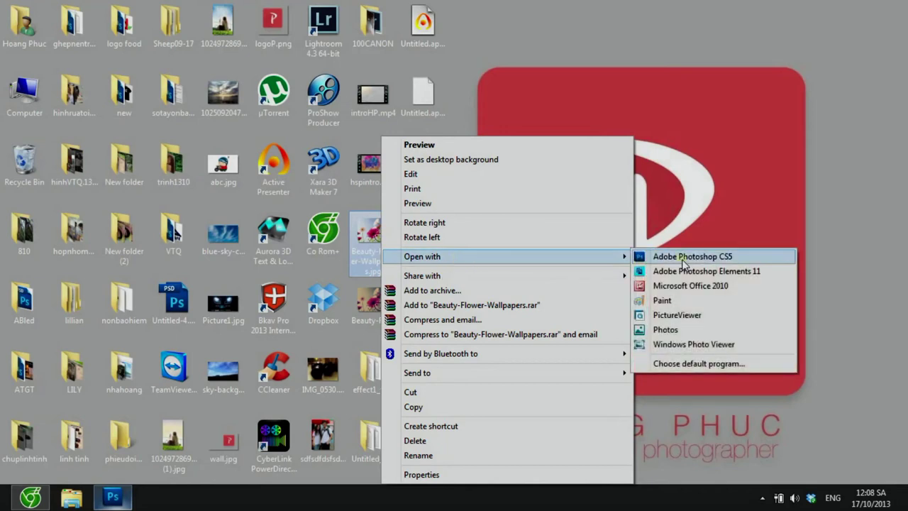
{"action": "left_click", "coordinate": [730, 259]}
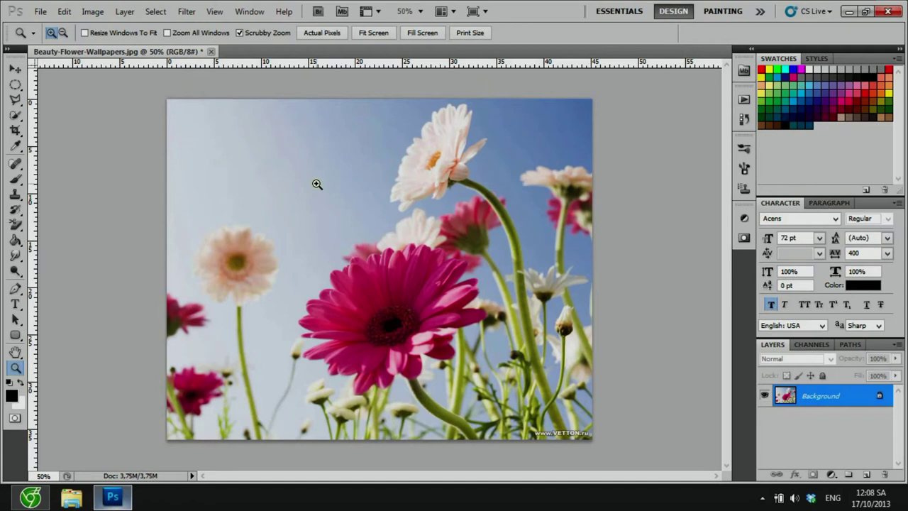
Add a Levels 1 layer with the Blue channel's output black level raised to 179
{"action": "left_click", "coordinate": [831, 473]}
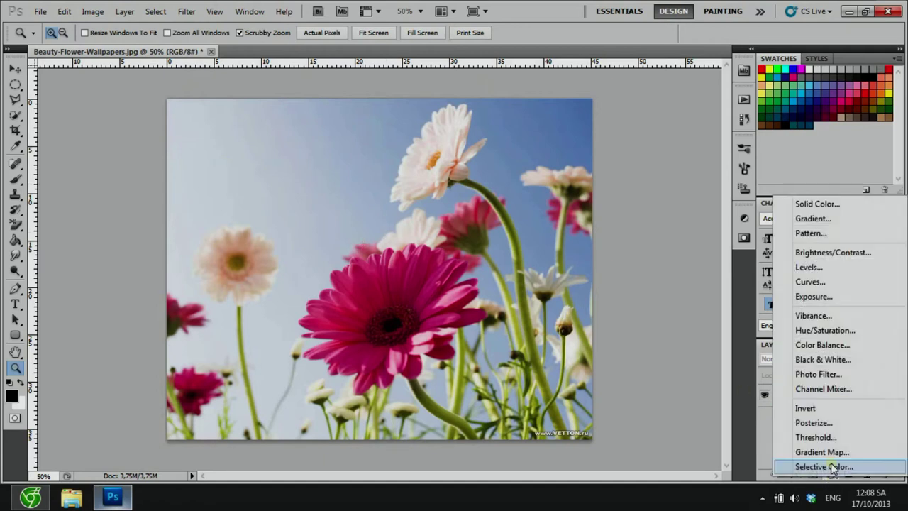
{"action": "left_click", "coordinate": [825, 269]}
{"action": "left_click", "coordinate": [660, 253]}
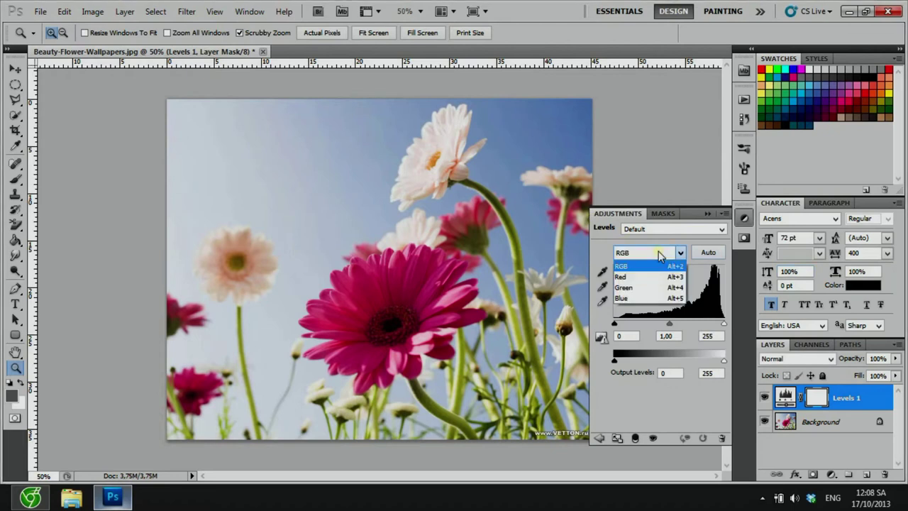
{"action": "left_click", "coordinate": [642, 298]}
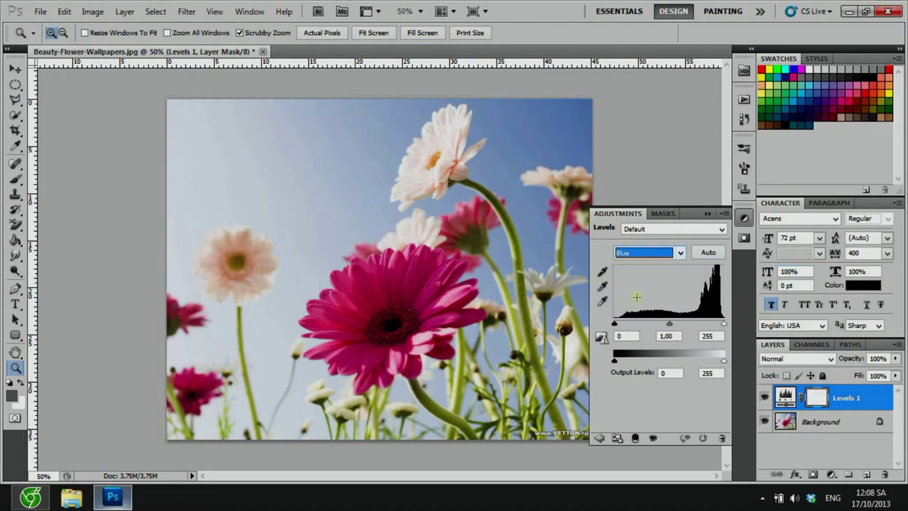
{"action": "left_click", "coordinate": [679, 260]}
{"action": "left_click", "coordinate": [659, 253]}
{"action": "left_click", "coordinate": [660, 253]}
{"action": "left_click", "coordinate": [656, 300]}
{"action": "left_click_drag", "start_coordinate": [615, 361], "coordinate": [691, 362]}
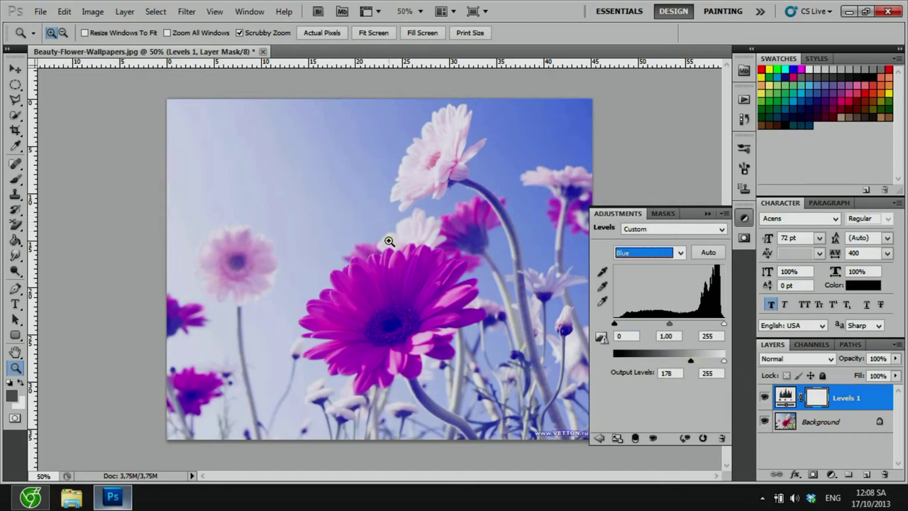
{"action": "mouse_move", "coordinate": [690, 364]}
{"action": "left_mouse_down"}
{"action": "mouse_move", "coordinate": [674, 361]}
{"action": "mouse_move", "coordinate": [689, 361]}
{"action": "left_mouse_up"}
{"action": "left_click", "coordinate": [708, 215]}
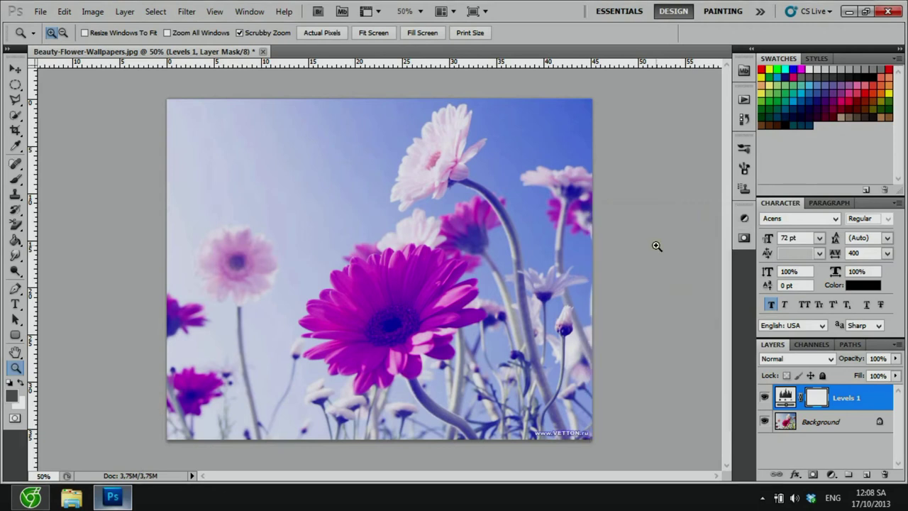
Add a Solid Color fill layer in light tan (efc27a)
{"action": "left_click", "coordinate": [832, 475]}
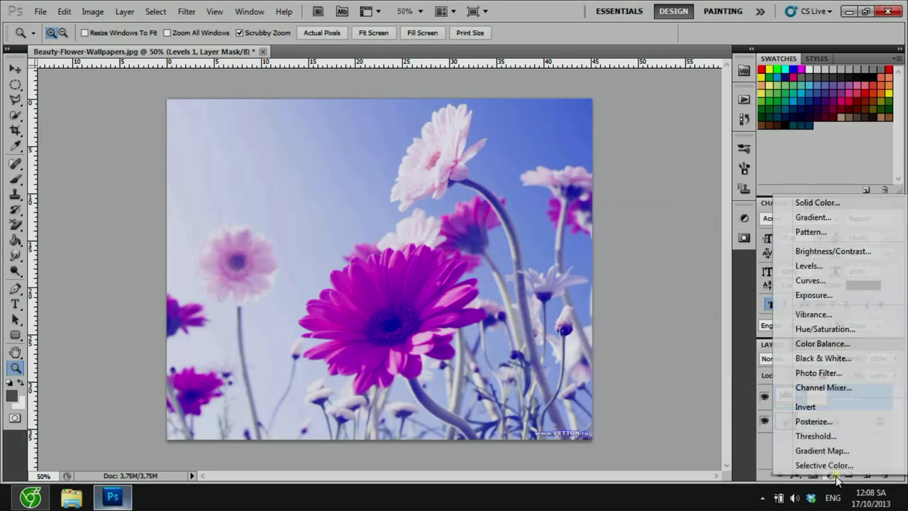
{"action": "left_click", "coordinate": [827, 204]}
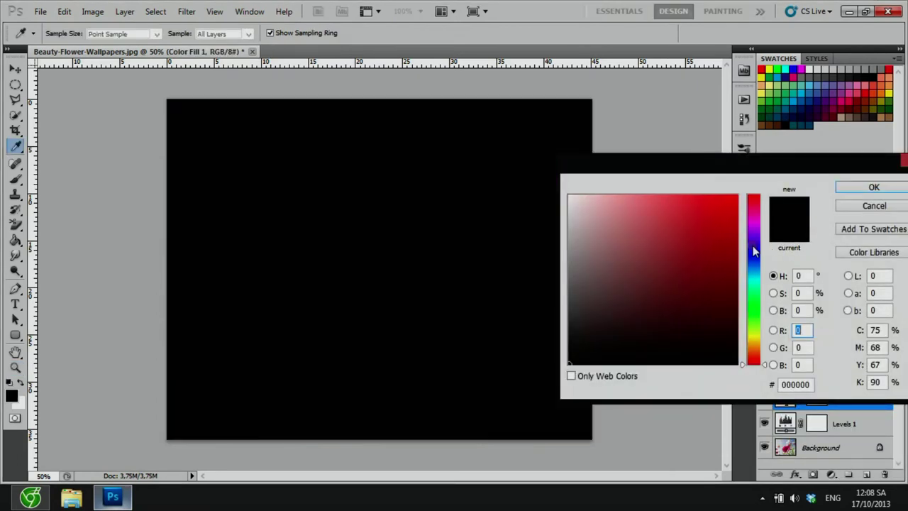
{"action": "left_click", "coordinate": [756, 348]}
{"action": "left_click_drag", "start_coordinate": [758, 352], "coordinate": [757, 352]}
{"action": "mouse_move", "coordinate": [671, 231]}
{"action": "left_mouse_down"}
{"action": "mouse_move", "coordinate": [643, 210]}
{"action": "mouse_move", "coordinate": [652, 205]}
{"action": "left_mouse_up"}
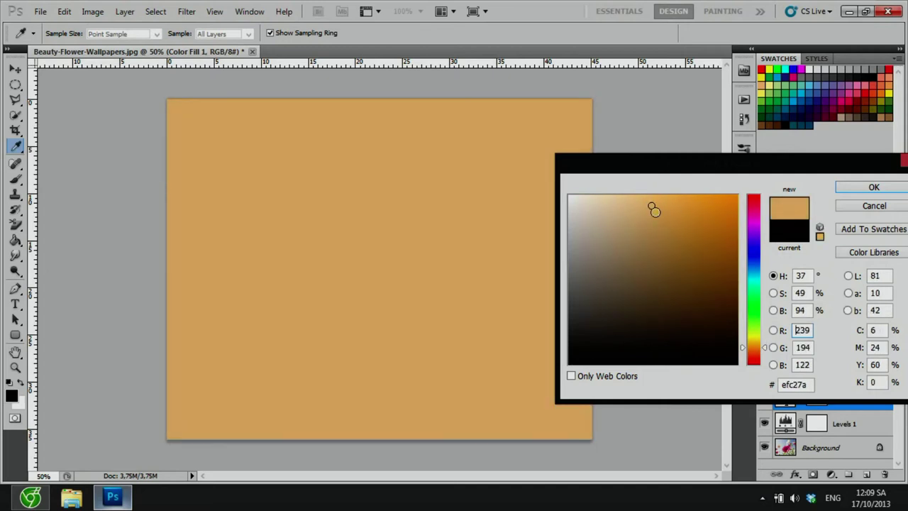
{"action": "left_click", "coordinate": [867, 189]}
Set the Color Fill 1 layer's blend mode to Multiply
{"action": "key", "text": "z"}
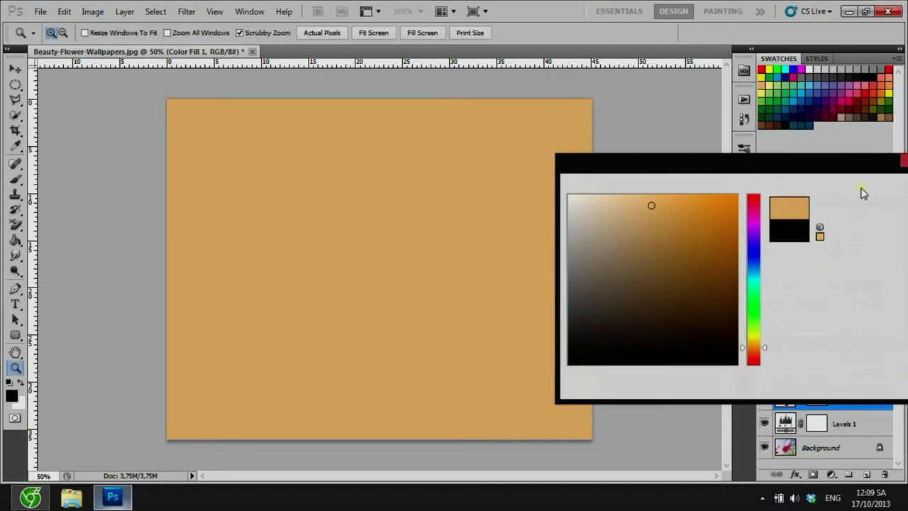
{"action": "left_click", "coordinate": [823, 361]}
{"action": "left_click", "coordinate": [823, 360]}
{"action": "left_click", "coordinate": [818, 362]}
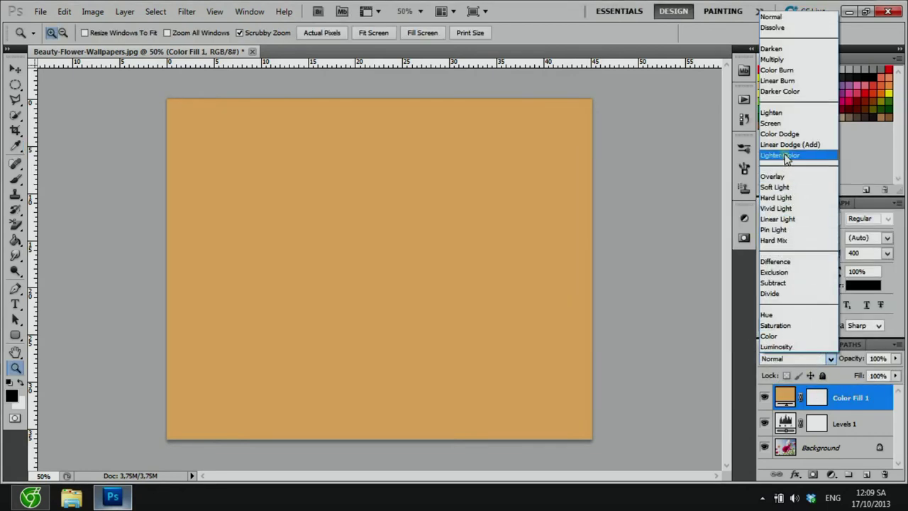
{"action": "left_click", "coordinate": [789, 61]}
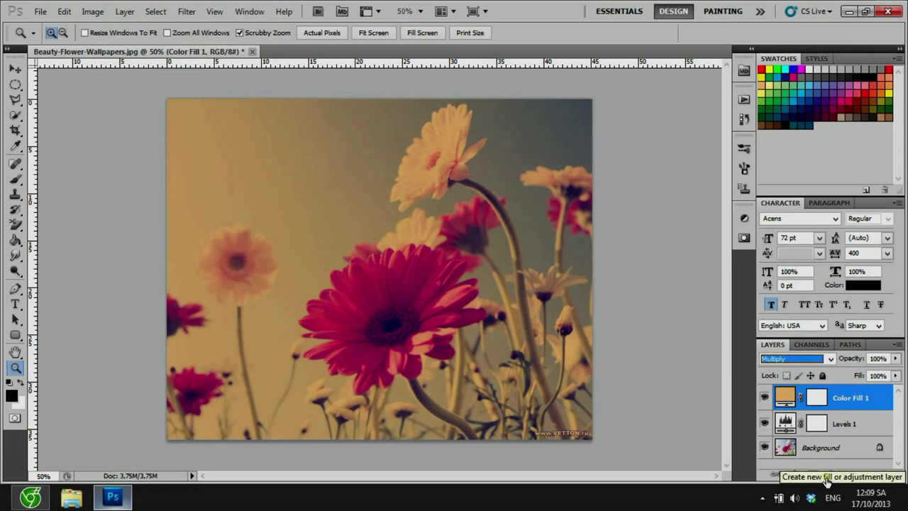
{"action": "left_click", "coordinate": [829, 475]}
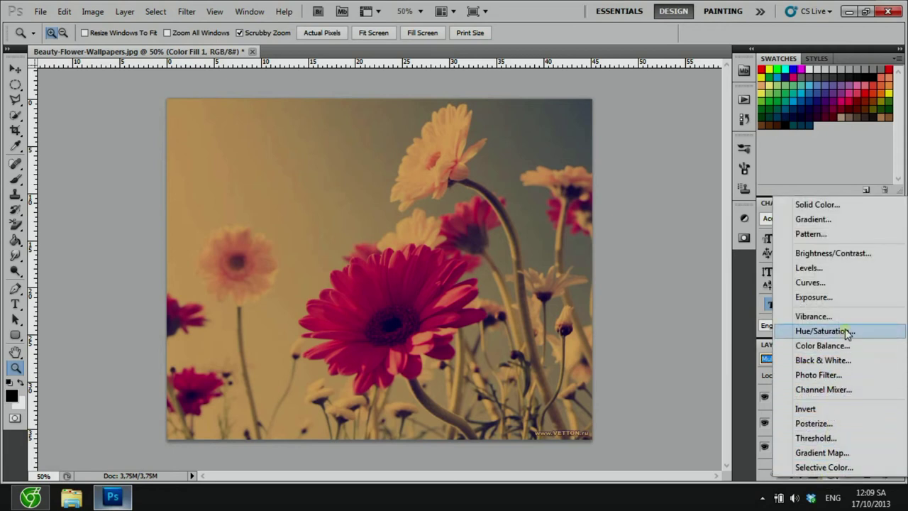
{"action": "left_click", "coordinate": [833, 283]}
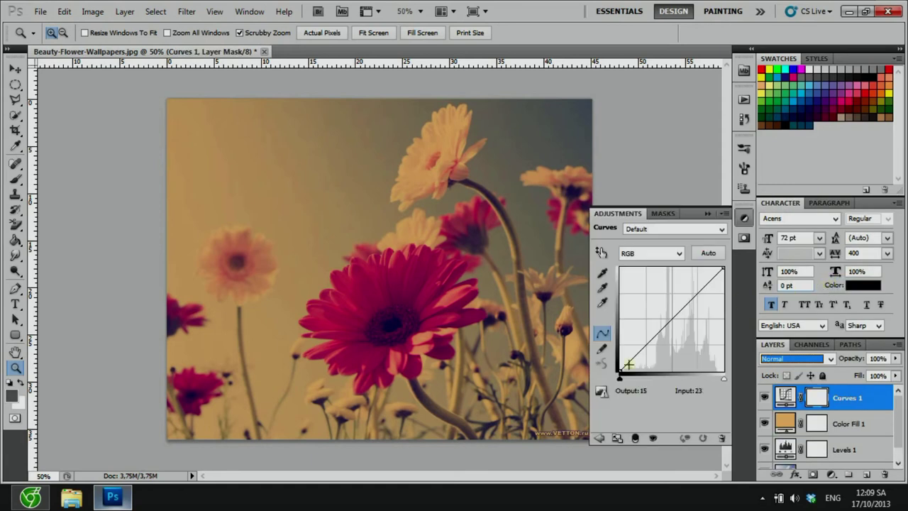
{"action": "mouse_move", "coordinate": [619, 371]}
{"action": "left_mouse_down"}
{"action": "mouse_move", "coordinate": [618, 347]}
{"action": "mouse_move", "coordinate": [651, 334]}
{"action": "left_mouse_up"}
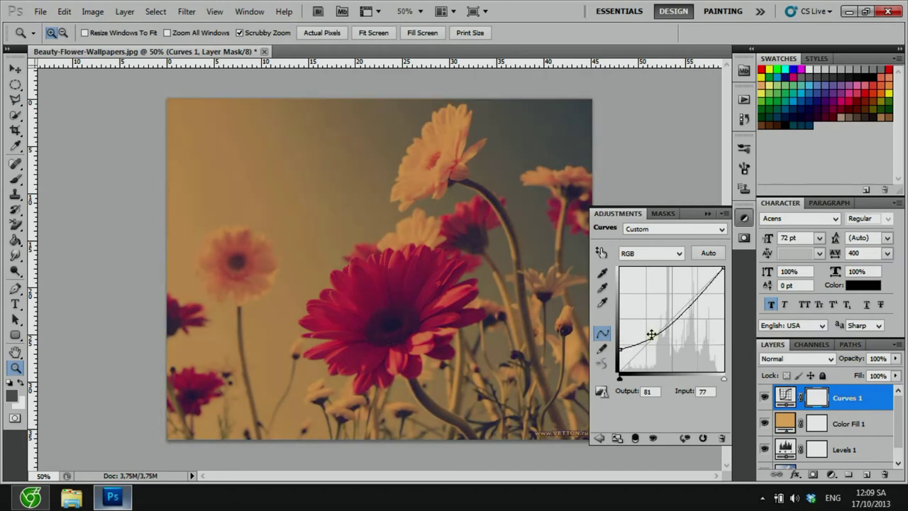
{"action": "left_click_drag", "start_coordinate": [698, 301], "coordinate": [701, 286]}
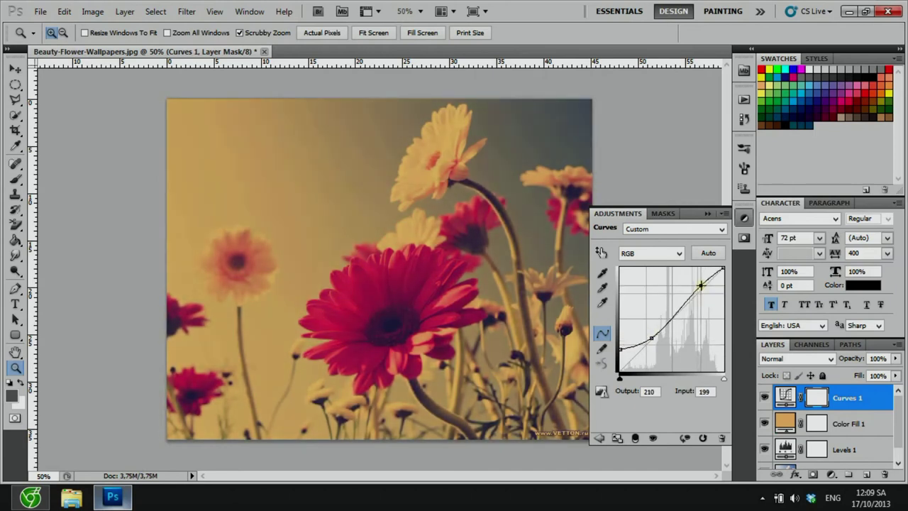
{"action": "left_click_drag", "start_coordinate": [655, 339], "coordinate": [654, 336]}
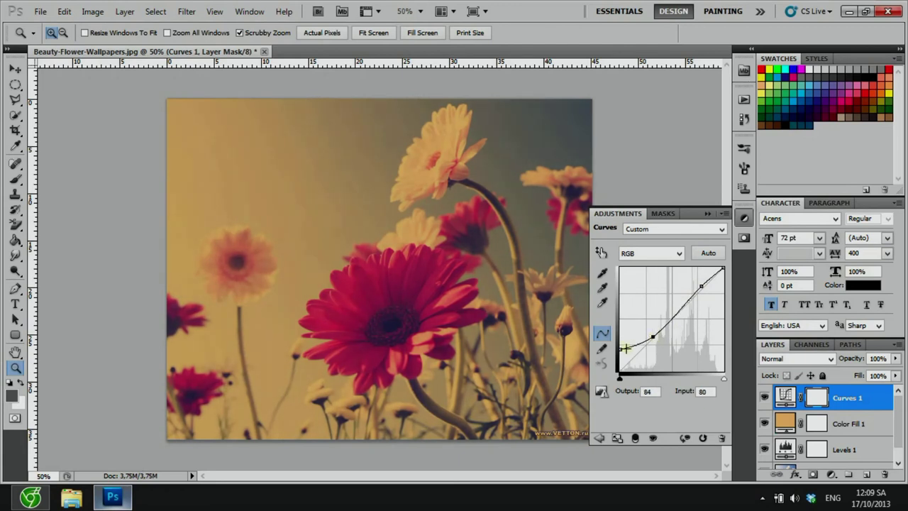
{"action": "left_click_drag", "start_coordinate": [618, 349], "coordinate": [619, 354]}
{"action": "left_click", "coordinate": [708, 213]}
{"action": "scroll", "coordinate": [861, 429], "scroll_direction": "down", "scroll_amount": 1}
{"action": "scroll", "coordinate": [861, 429], "scroll_direction": "up", "scroll_amount": 1}
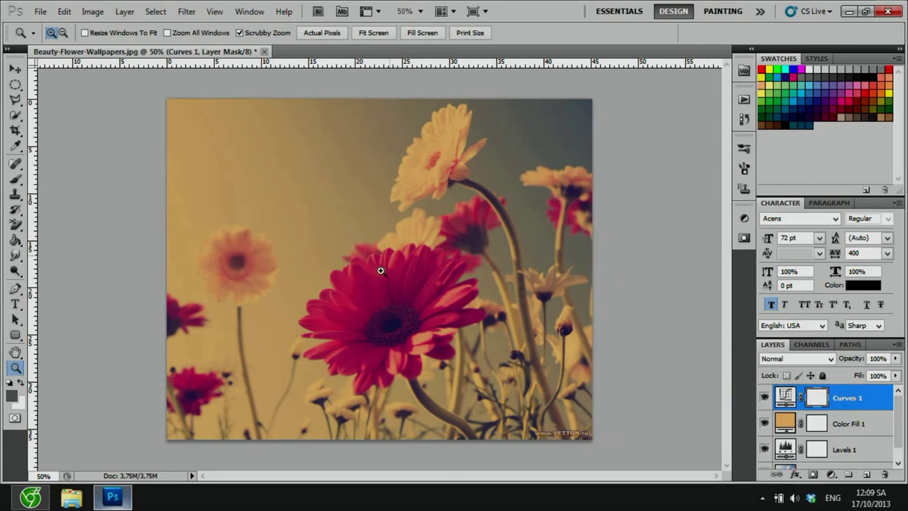
{"action": "right_click", "coordinate": [340, 242]}
{"action": "left_click", "coordinate": [416, 315]}
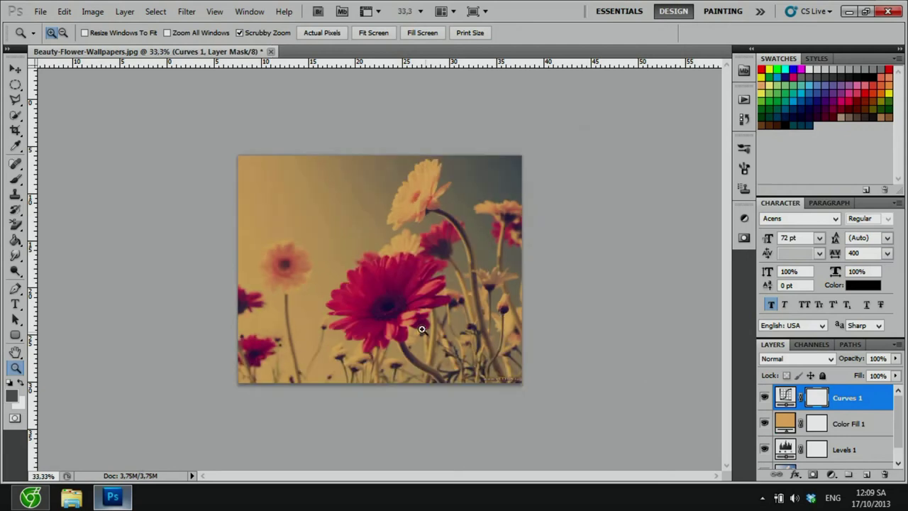
{"action": "left_click", "coordinate": [417, 320]}
{"action": "right_click", "coordinate": [458, 229]}
{"action": "left_click", "coordinate": [522, 300]}
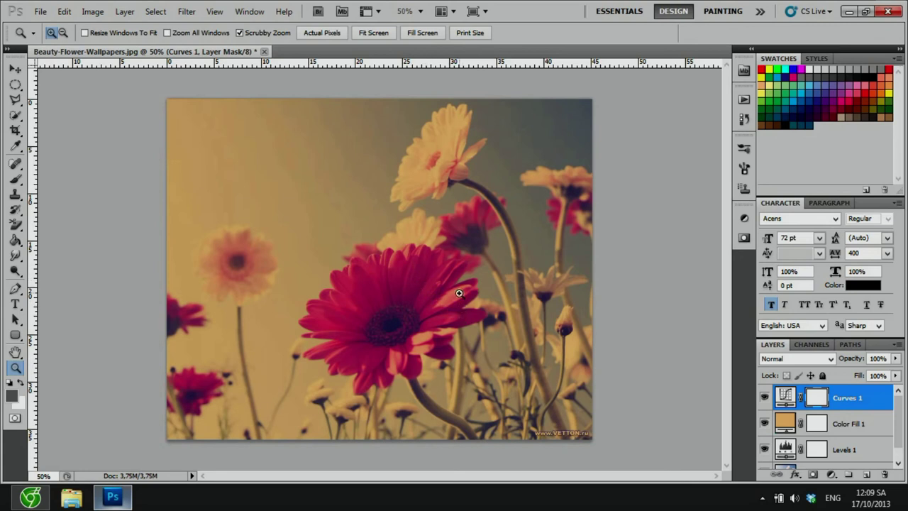
Add a black-to-white Gradient Map layer with its blend mode set to Soft Light
{"action": "left_click", "coordinate": [832, 474]}
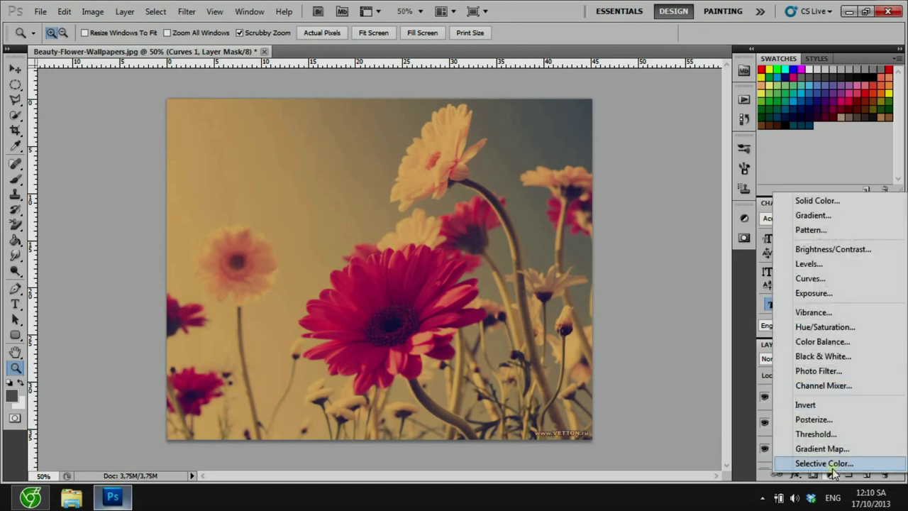
{"action": "left_click", "coordinate": [822, 448]}
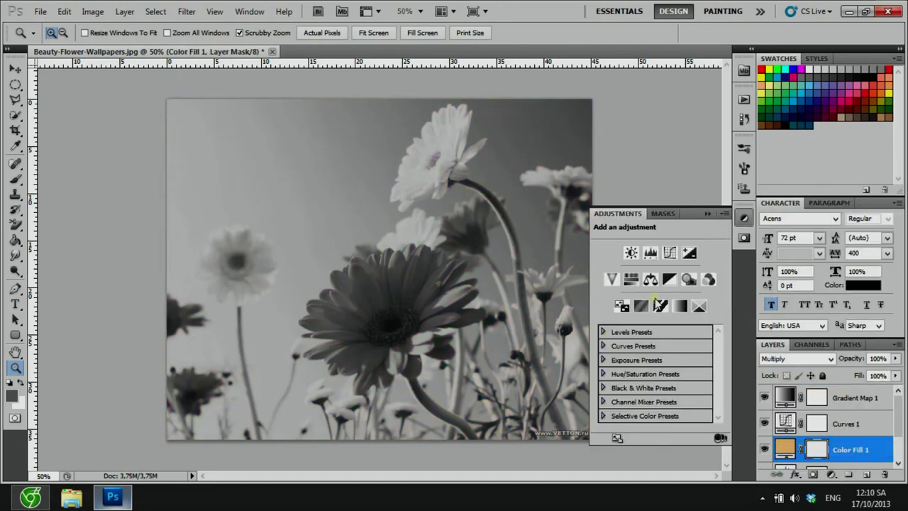
{"action": "left_click", "coordinate": [786, 399]}
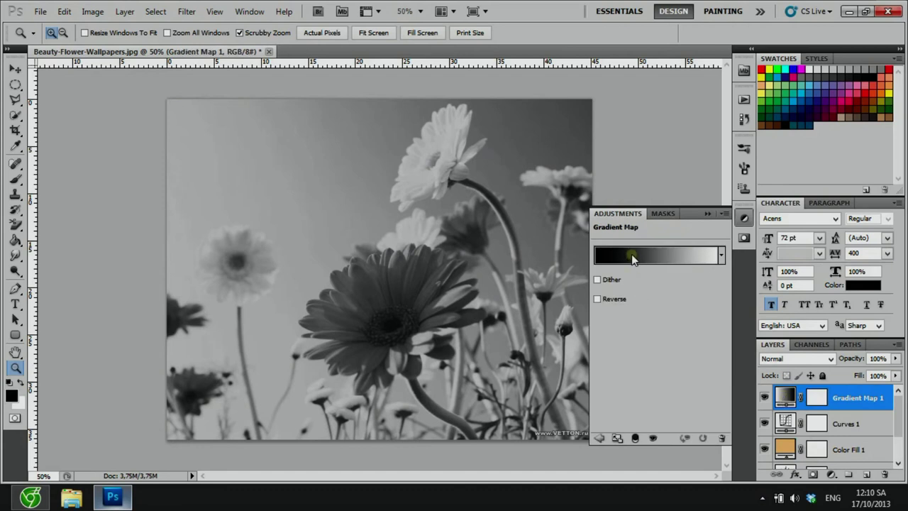
{"action": "left_click", "coordinate": [648, 255]}
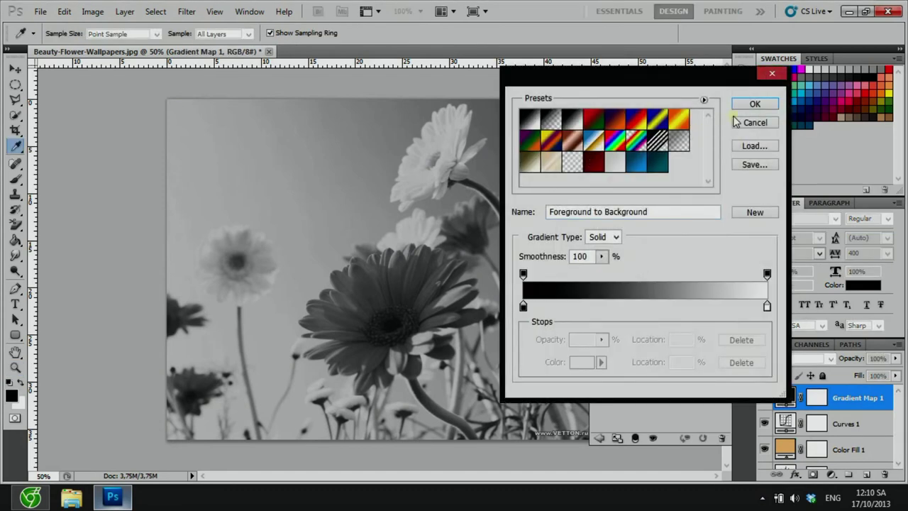
{"action": "left_click", "coordinate": [754, 104]}
{"action": "left_click", "coordinate": [794, 358]}
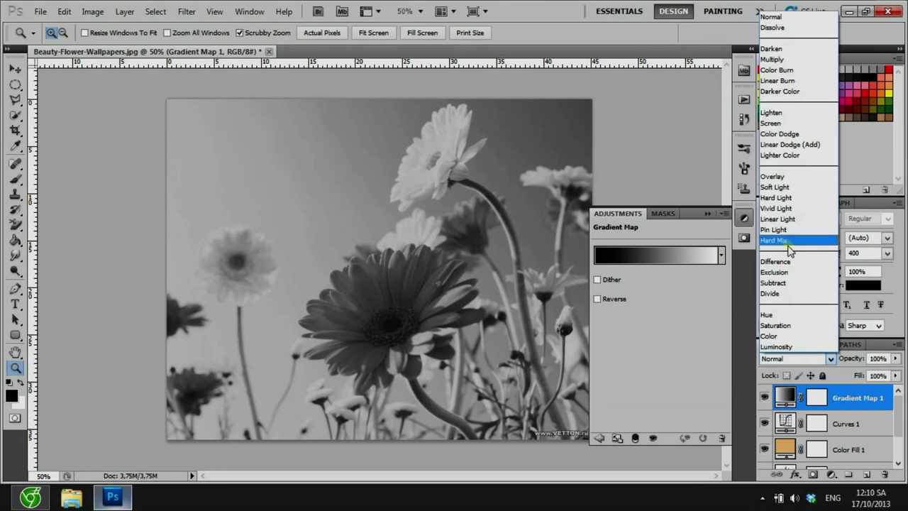
{"action": "left_click", "coordinate": [775, 188]}
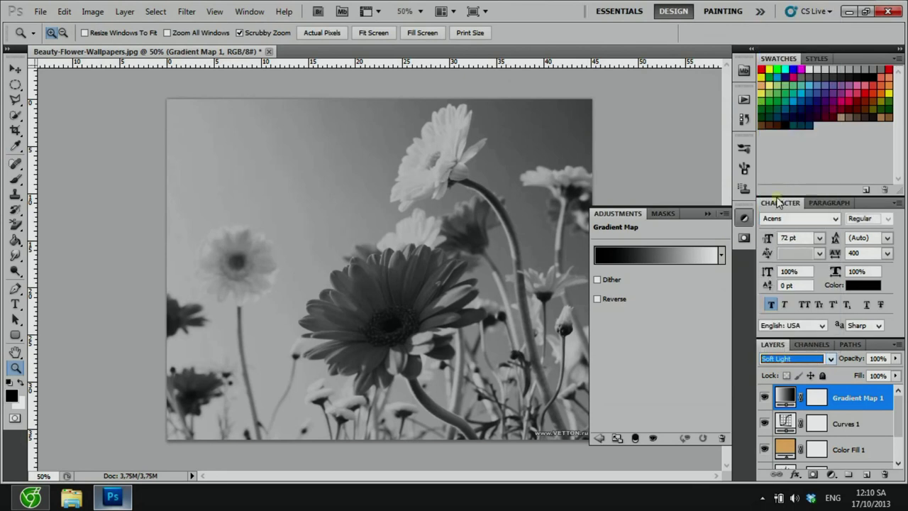
{"action": "left_click", "coordinate": [710, 214]}
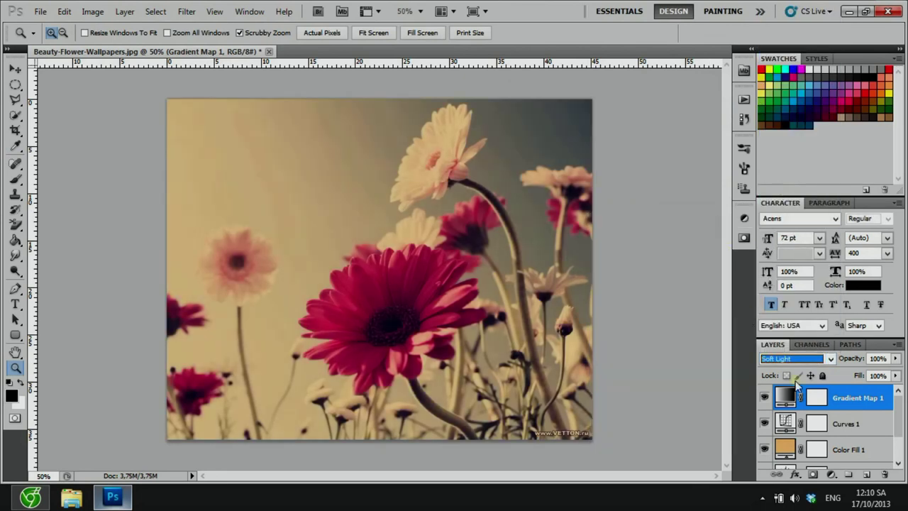
Toggle the Gradient Map 1 layer's visibility to compare the photo with and without it
{"action": "left_click", "coordinate": [764, 399]}
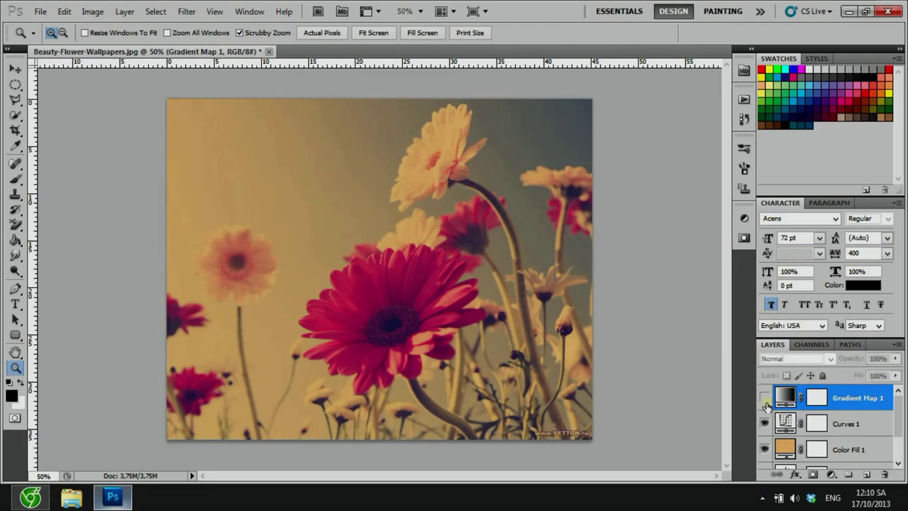
{"action": "left_click", "coordinate": [765, 399]}
{"action": "left_click", "coordinate": [764, 398]}
{"action": "left_click", "coordinate": [766, 399]}
{"action": "left_click", "coordinate": [767, 400]}
{"action": "left_click", "coordinate": [766, 399]}
{"action": "left_click", "coordinate": [765, 399]}
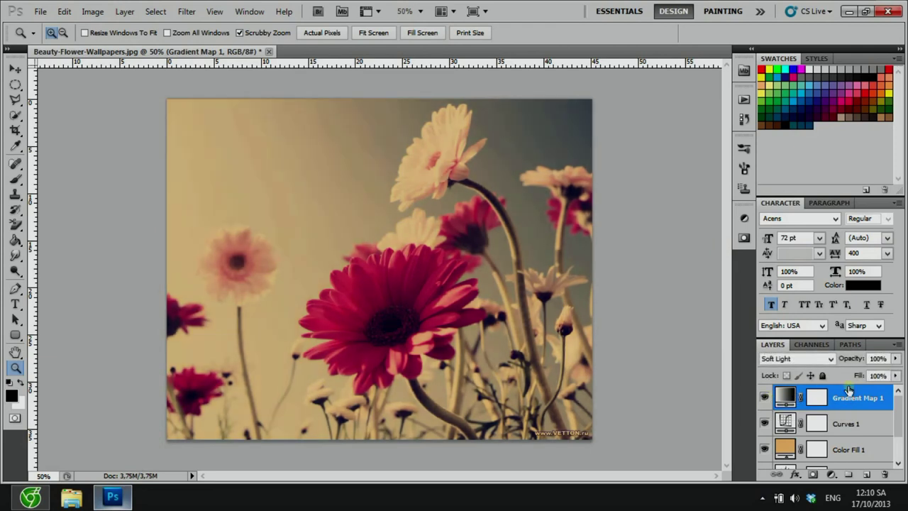
Lower the Gradient Map 1 layer opacity to 46%, viewing the photo at 50%
{"action": "left_click", "coordinate": [895, 359]}
{"action": "left_click_drag", "start_coordinate": [892, 376], "coordinate": [857, 377]}
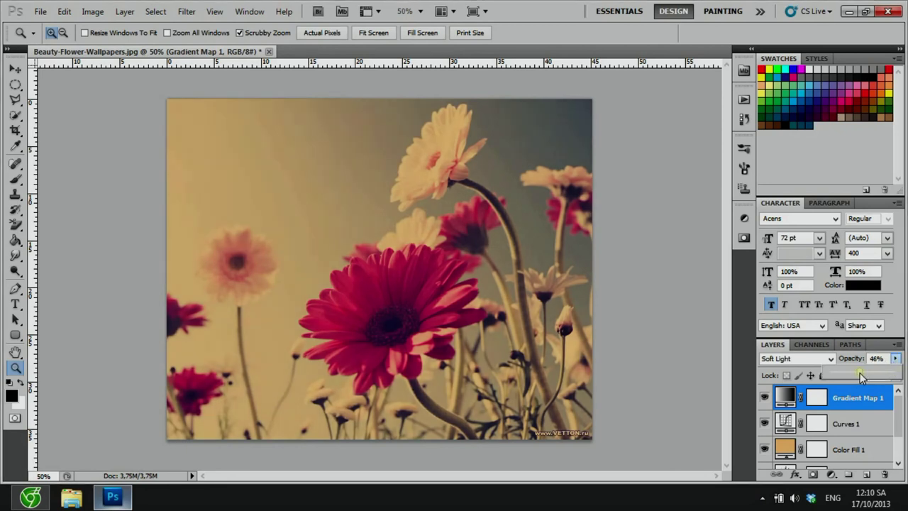
{"action": "right_click", "coordinate": [427, 261]}
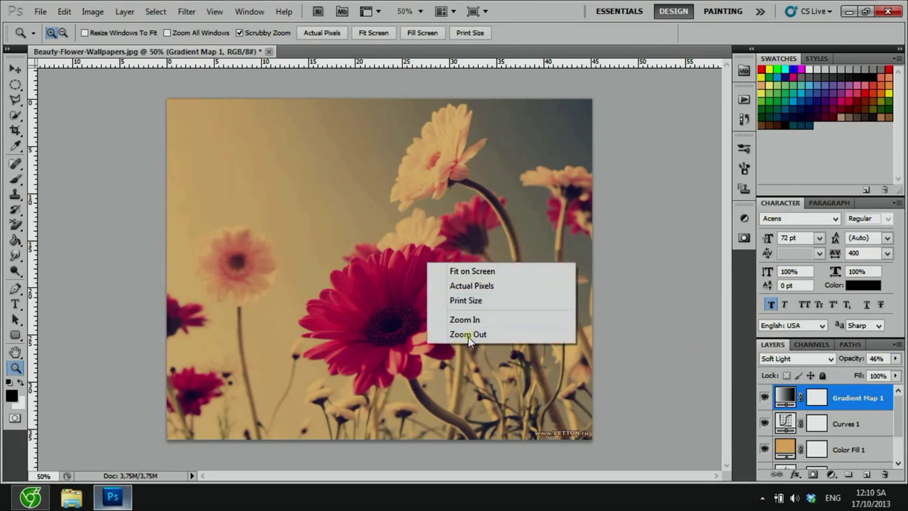
{"action": "left_click", "coordinate": [462, 334]}
{"action": "left_click", "coordinate": [393, 274]}
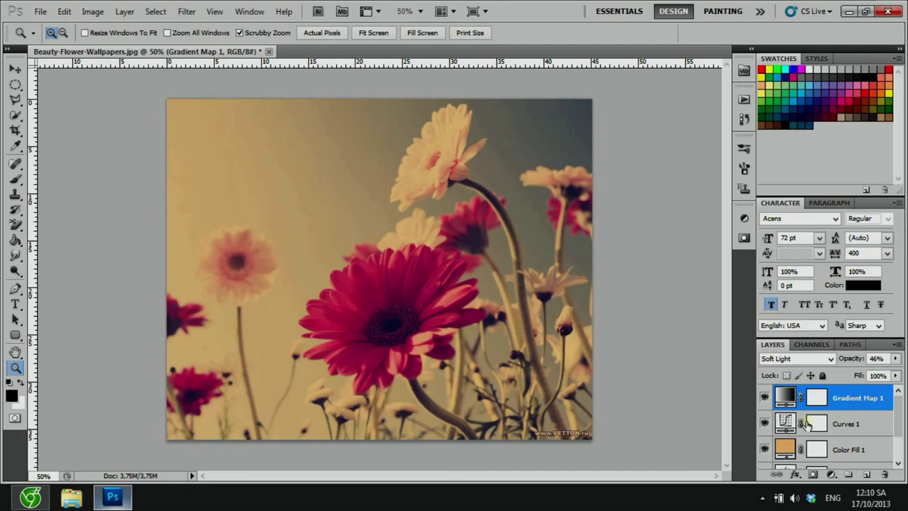
Add a Color Balance layer above Gradient Map 1, shifting Midtones and Shadows toward Blue
{"action": "left_click", "coordinate": [825, 426]}
{"action": "left_click", "coordinate": [817, 398]}
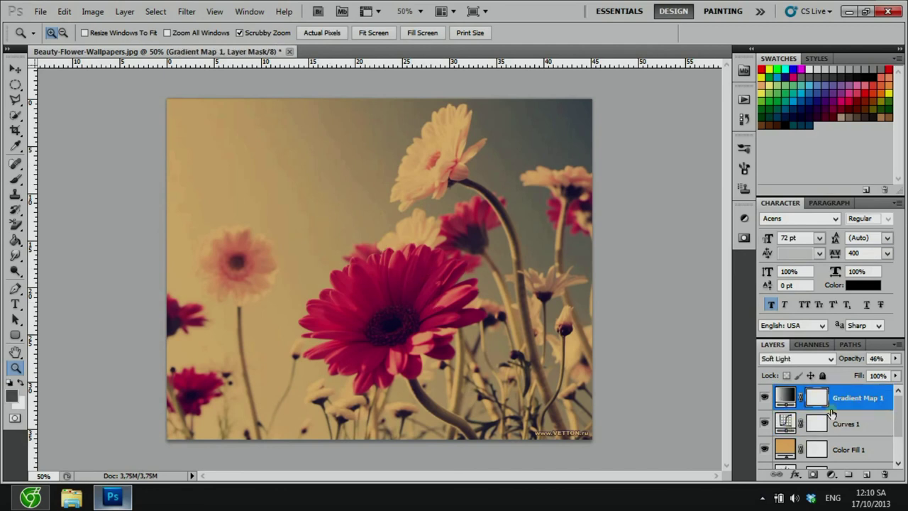
{"action": "left_click", "coordinate": [832, 475]}
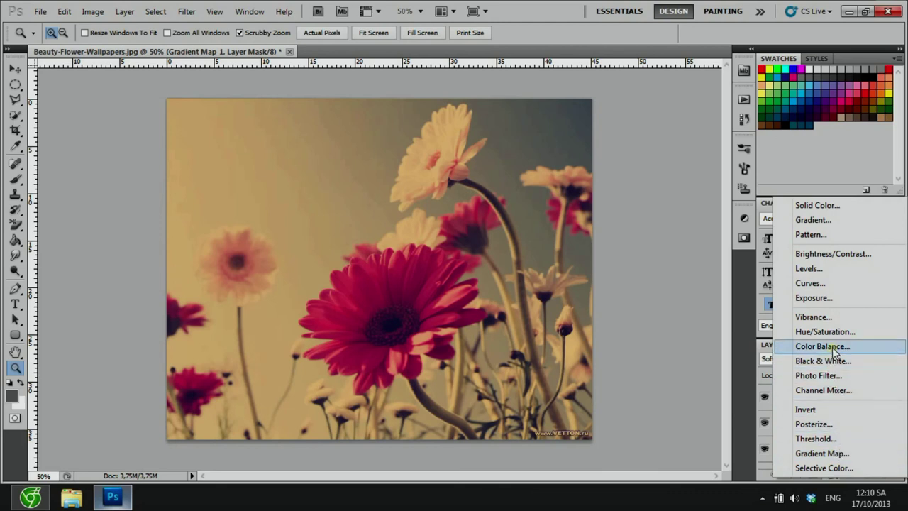
{"action": "left_click", "coordinate": [834, 348]}
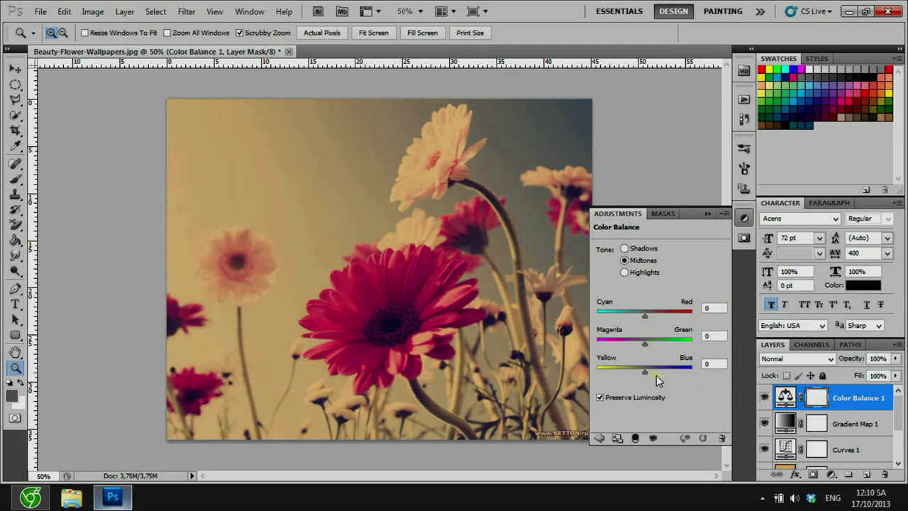
{"action": "mouse_move", "coordinate": [645, 372]}
{"action": "left_mouse_down"}
{"action": "mouse_move", "coordinate": [661, 373]}
{"action": "mouse_move", "coordinate": [650, 372]}
{"action": "left_mouse_up"}
{"action": "left_click", "coordinate": [626, 249]}
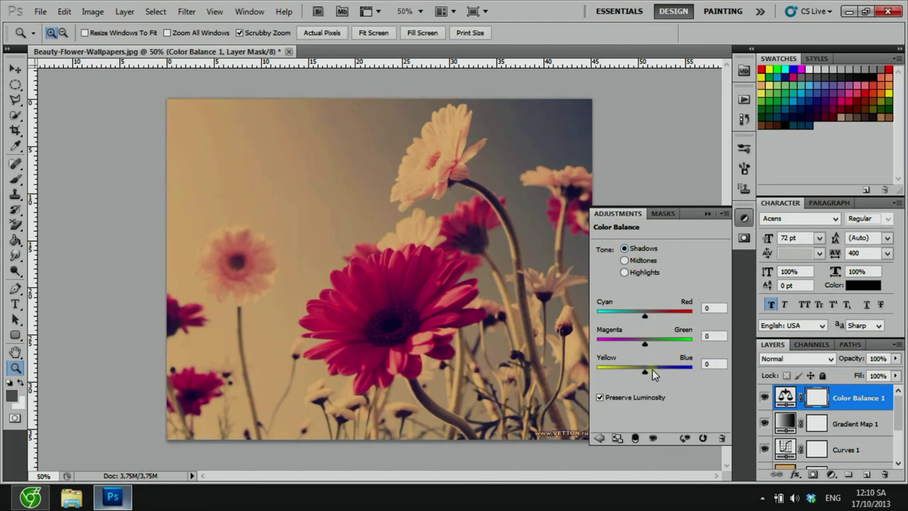
{"action": "left_click_drag", "start_coordinate": [645, 372], "coordinate": [641, 347]}
{"action": "left_click", "coordinate": [708, 214]}
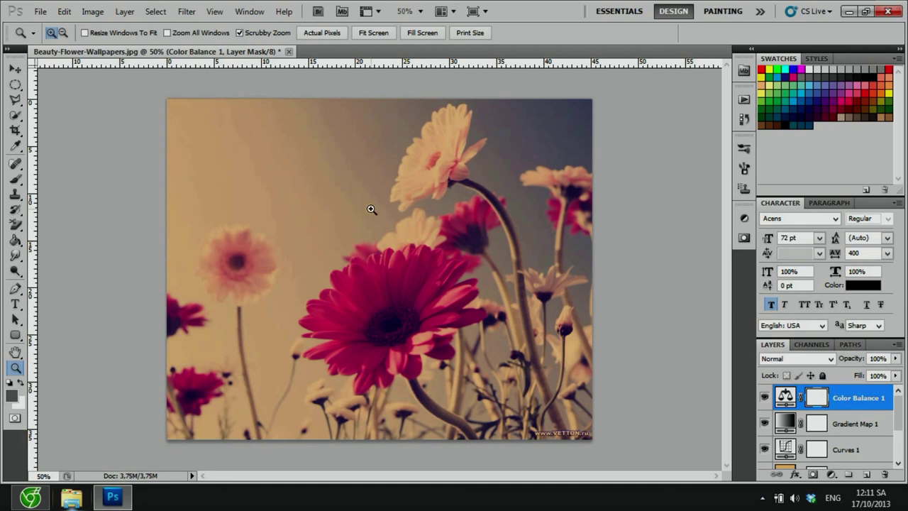
Quit Photoshop, choosing No to discard the unsaved flower photo edits
{"action": "left_click", "coordinate": [887, 11]}
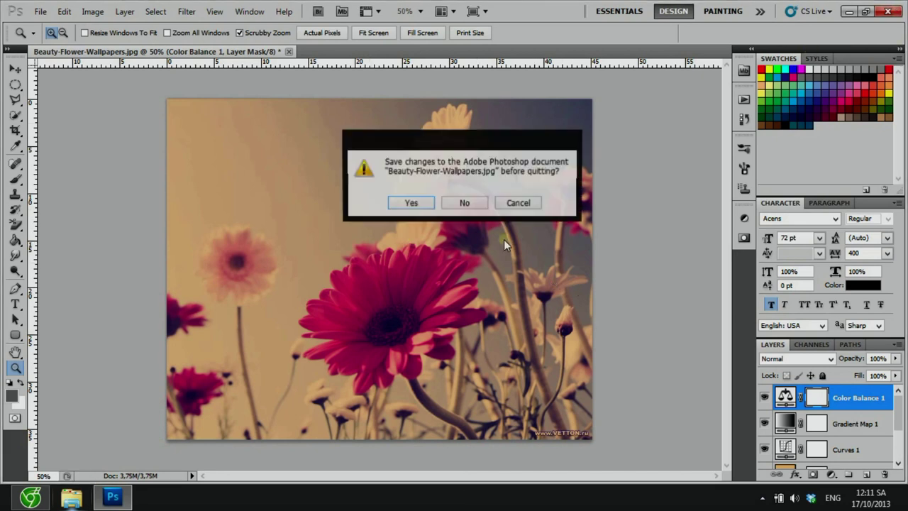
{"action": "left_click", "coordinate": [482, 203]}
{"action": "left_click", "coordinate": [762, 498]}
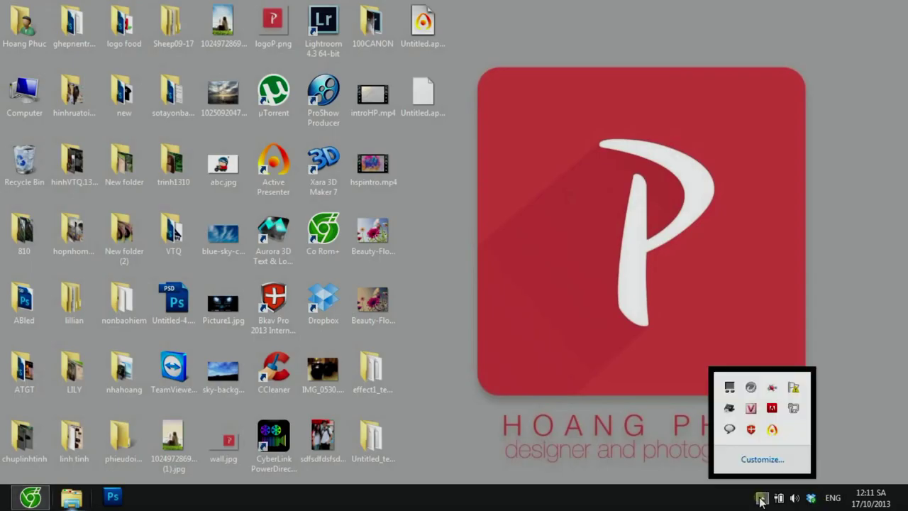
{"action": "left_click", "coordinate": [773, 429]}
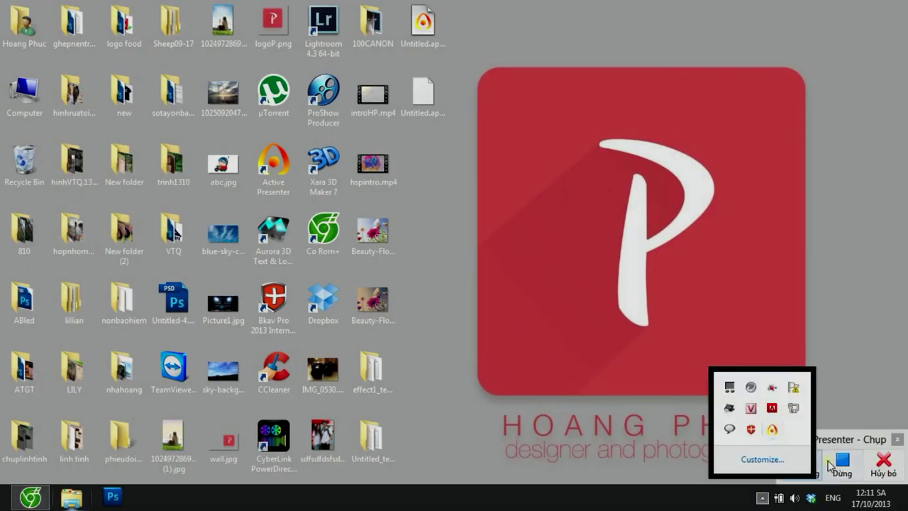